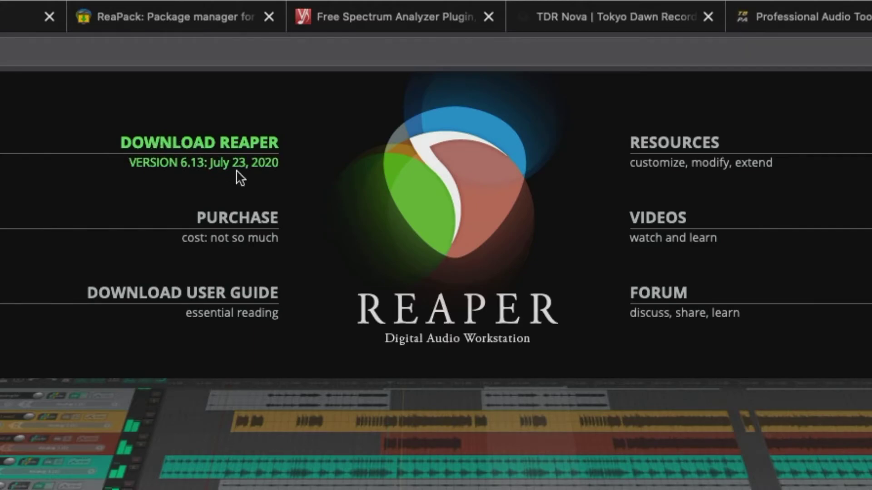
Download the REAPER v6.13 build for OS X 10.15 Catalina and save reaper613_x86_64_catalina to the Downloads folder.
{"action": "left_click", "coordinate": [198, 145]}
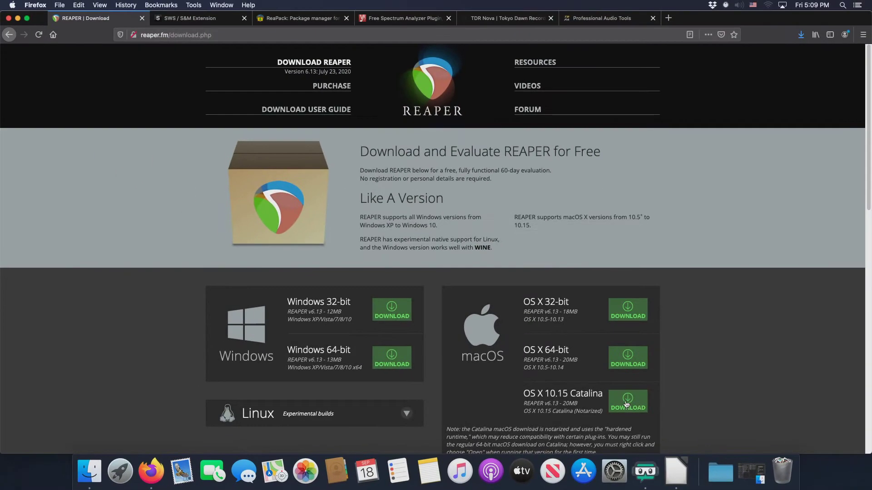
{"action": "left_click", "coordinate": [617, 326]}
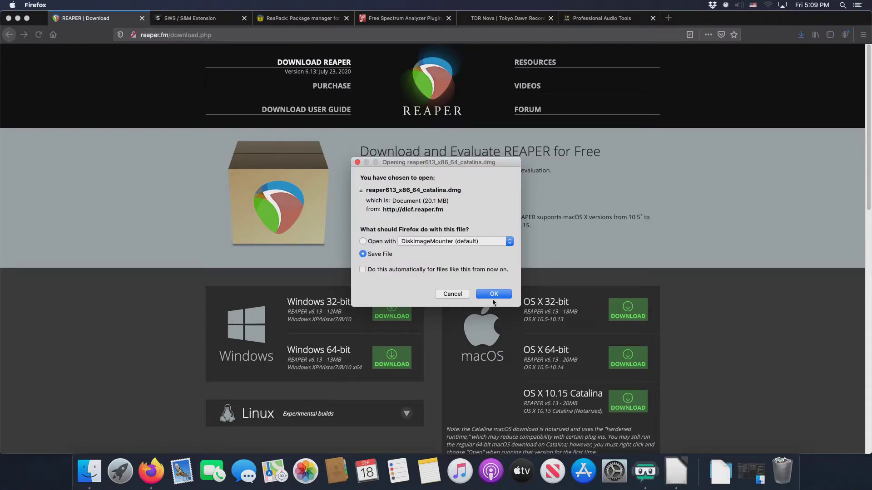
{"action": "left_click", "coordinate": [495, 296]}
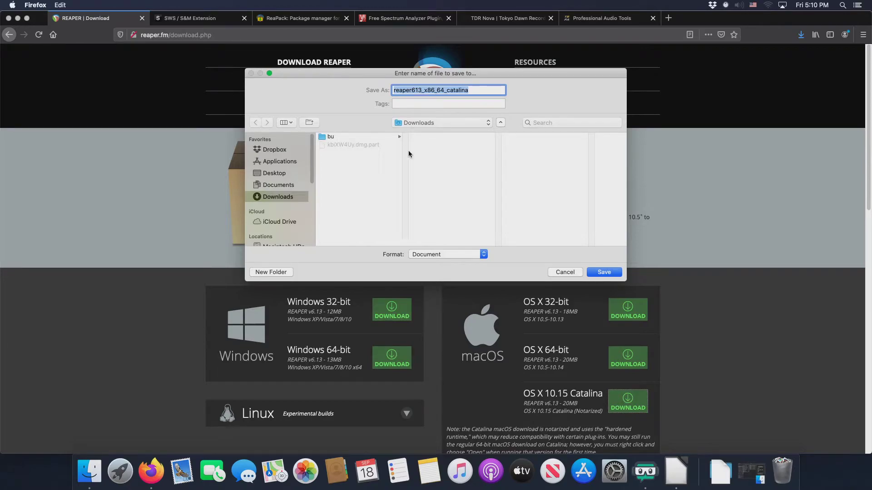
{"action": "left_click", "coordinate": [598, 272]}
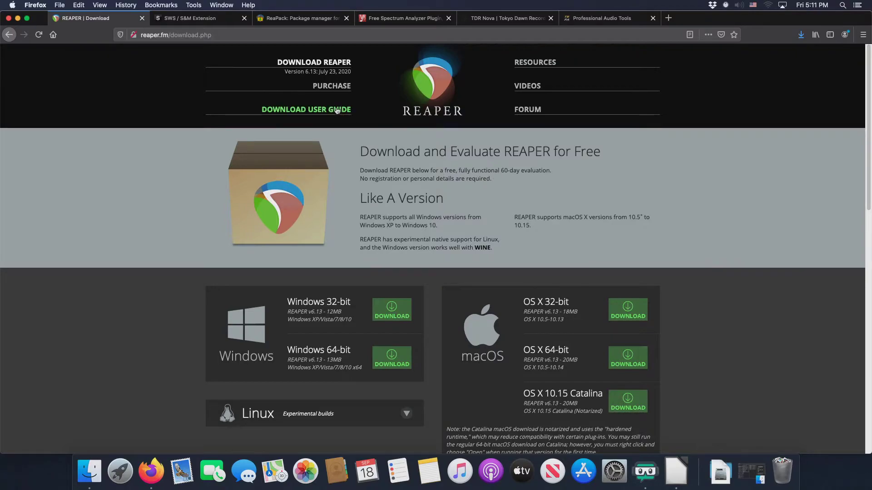
Open the REAPER user guide page and choose to save the linked REAPER User Guide PDF.
{"action": "left_click", "coordinate": [292, 112]}
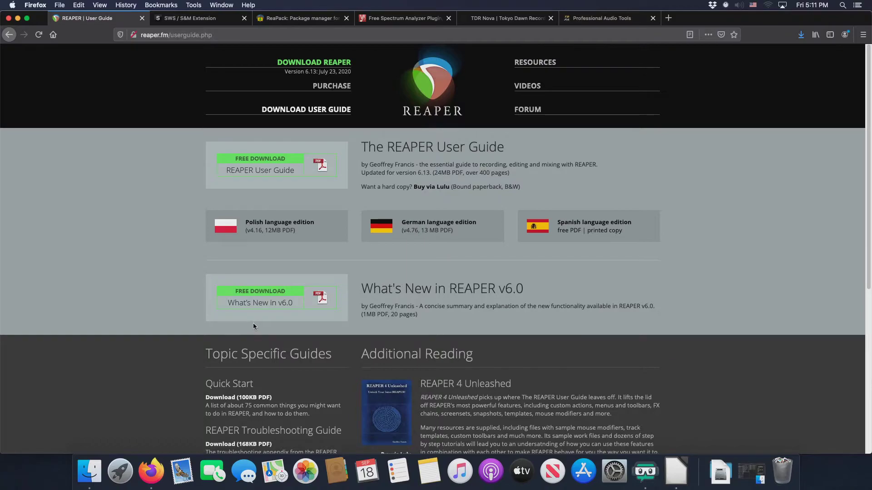
{"action": "right_click", "coordinate": [271, 171]}
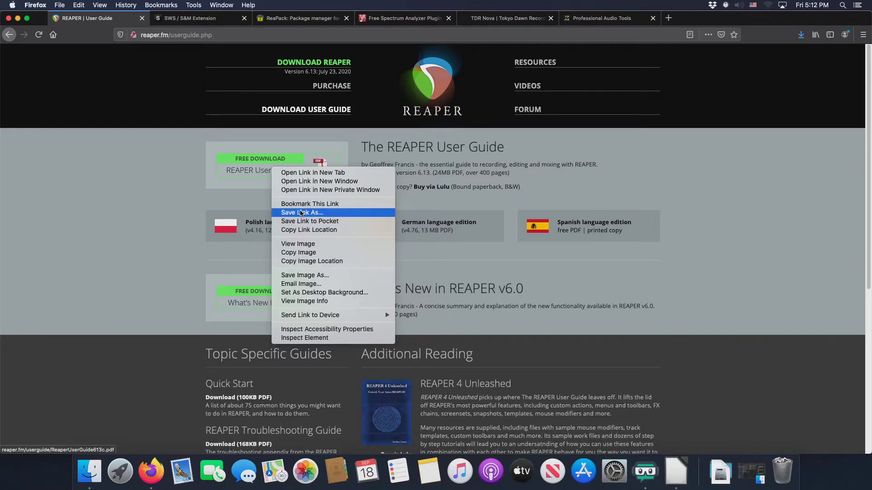
{"action": "left_click", "coordinate": [327, 214]}
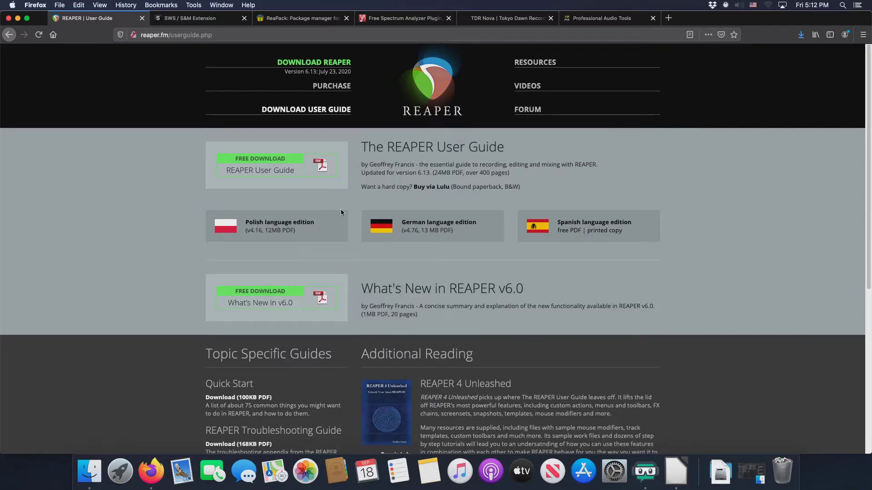
Examine the REAPER User Guide details and the Topic Specific Guides, including the ReaEffects Guide.
{"action": "left_click_drag", "start_coordinate": [481, 173], "coordinate": [491, 173]}
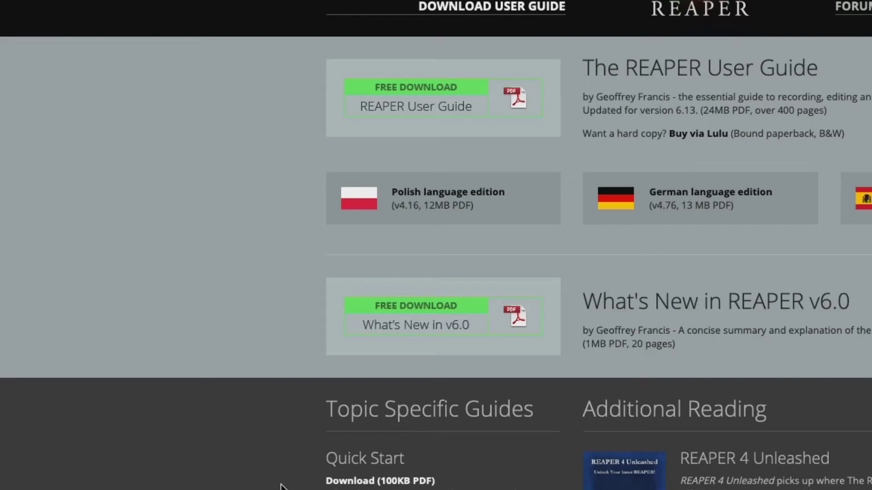
{"action": "scroll", "coordinate": [290, 435], "scroll_direction": "down", "scroll_amount": 5}
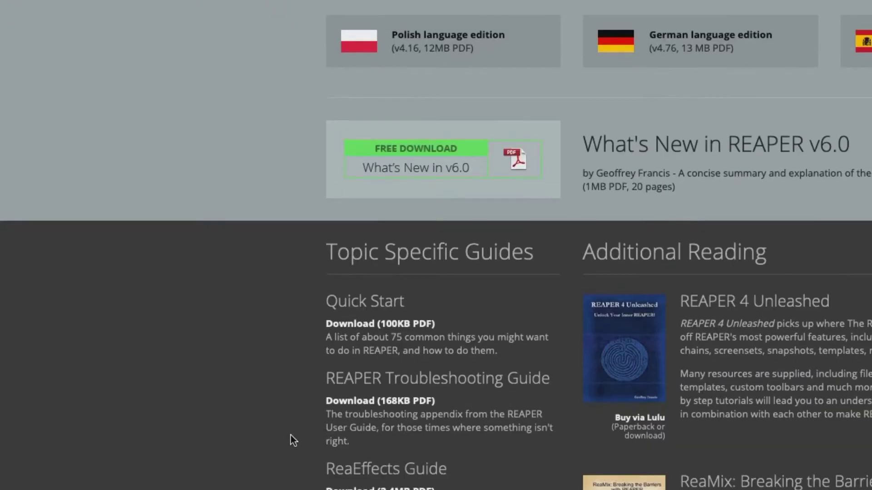
{"action": "scroll", "coordinate": [291, 435], "scroll_direction": "down", "scroll_amount": 2}
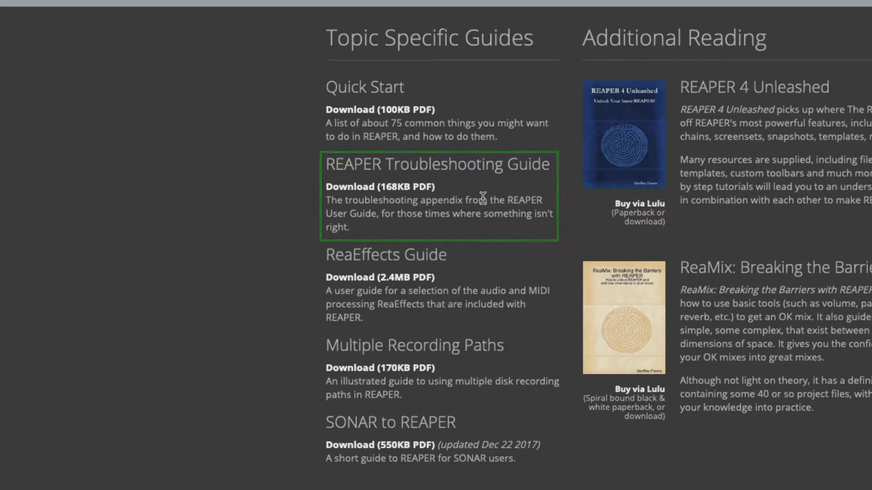
{"action": "double_click", "coordinate": [359, 255]}
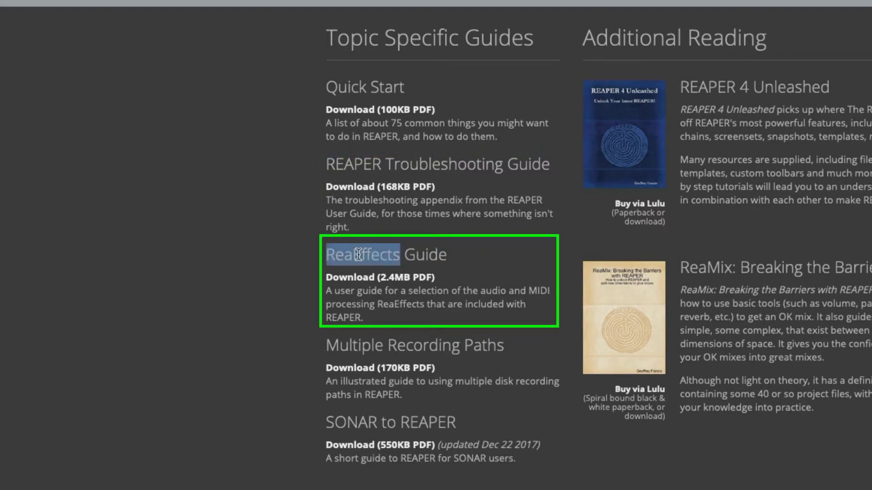
{"action": "left_click", "coordinate": [287, 252]}
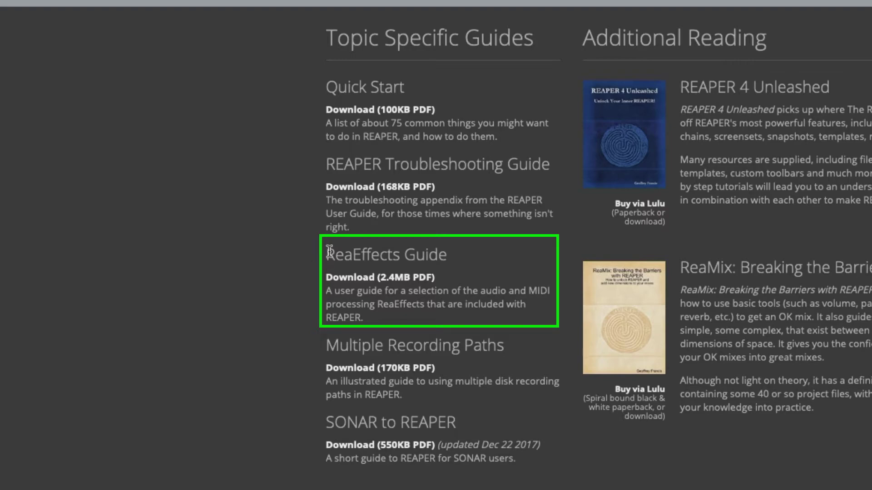
{"action": "double_click", "coordinate": [346, 256]}
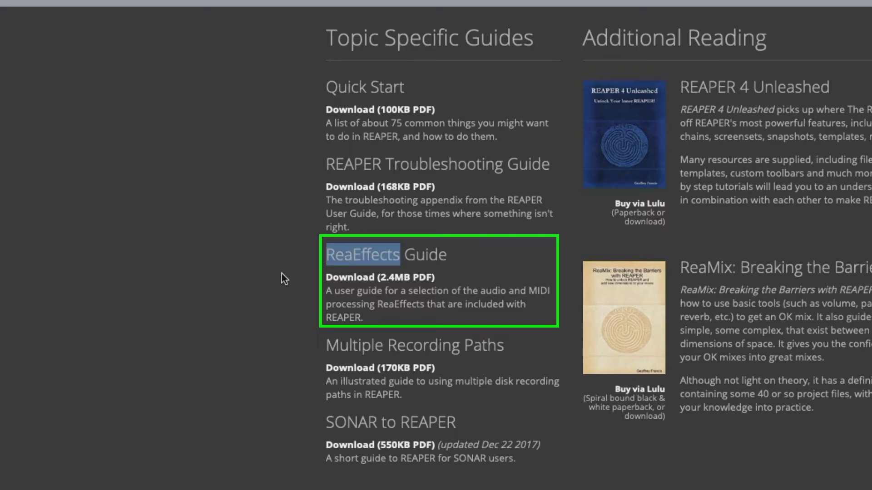
{"action": "left_click", "coordinate": [293, 244]}
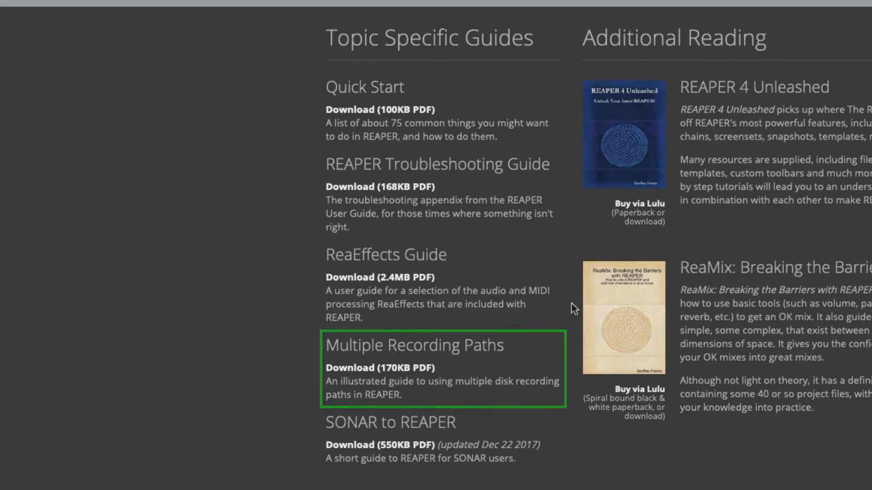
{"action": "scroll", "coordinate": [571, 303], "scroll_direction": "up", "scroll_amount": 8}
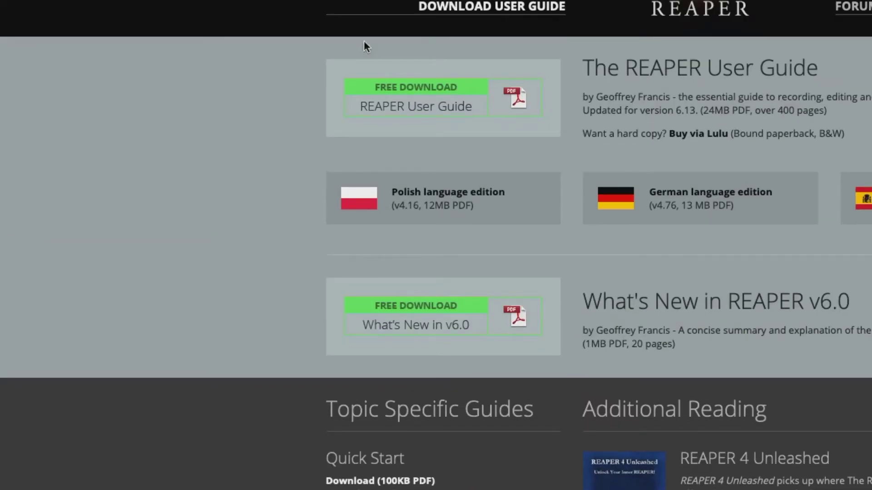
Download the OS X Universal Binary of the SWS/S&M Extension and save sws-v2.10.0.1 to the Downloads folder.
{"action": "left_click", "coordinate": [184, 20]}
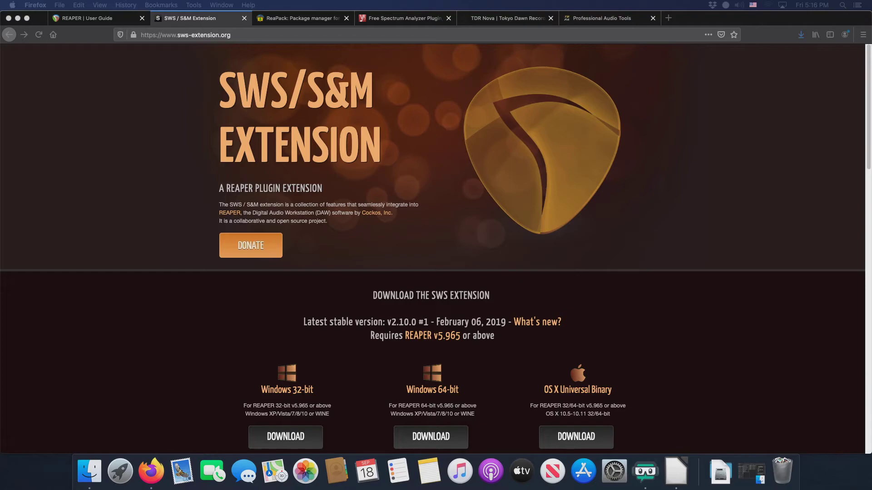
{"action": "scroll", "coordinate": [587, 315], "scroll_direction": "down", "scroll_amount": 5}
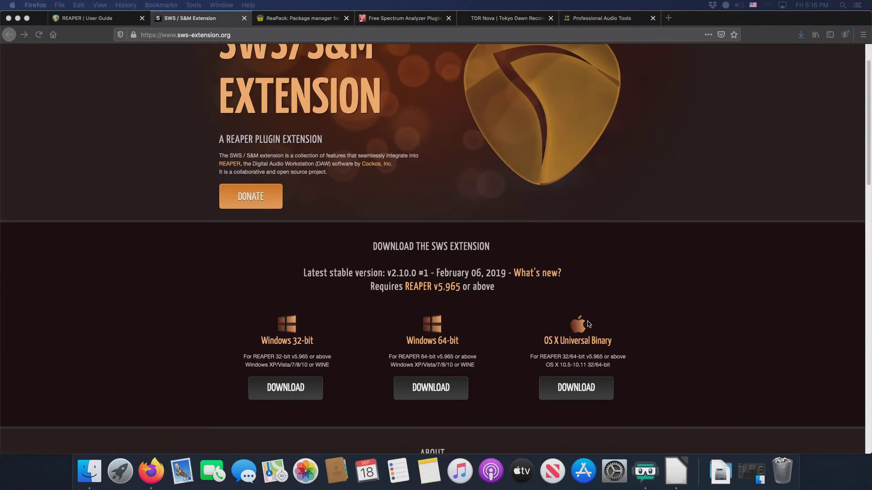
{"action": "left_click", "coordinate": [582, 318]}
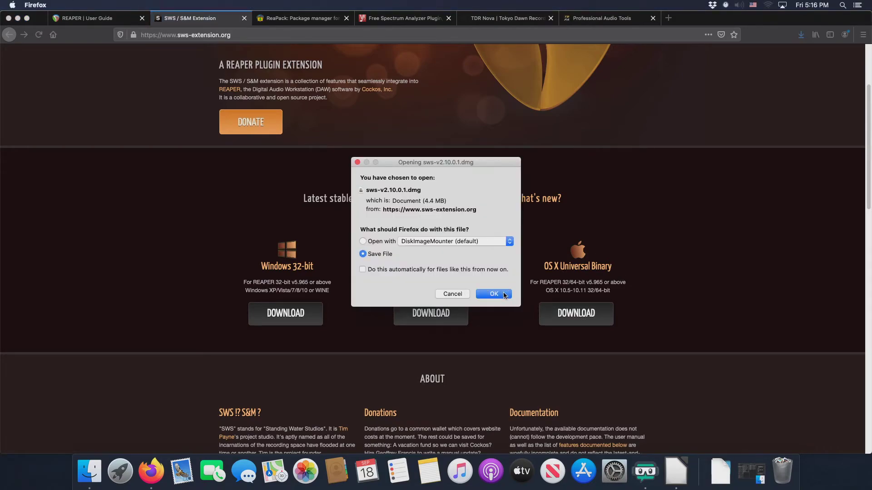
{"action": "left_click", "coordinate": [494, 294]}
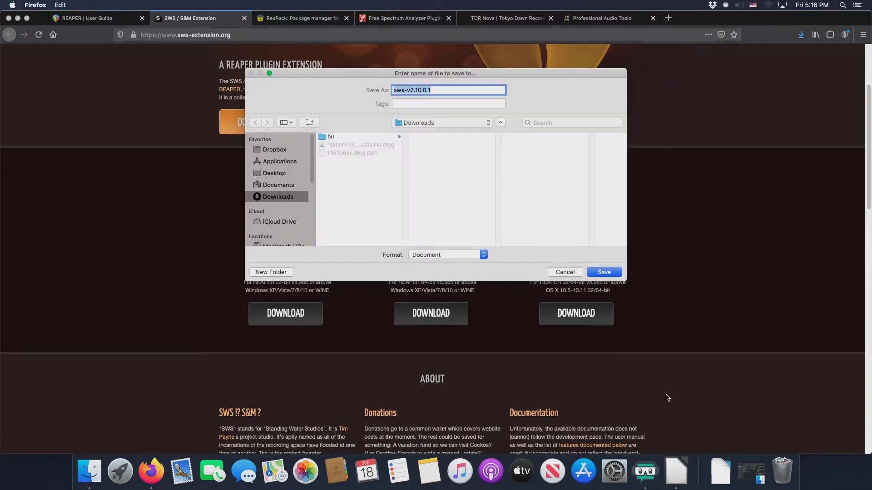
{"action": "left_click", "coordinate": [604, 272]}
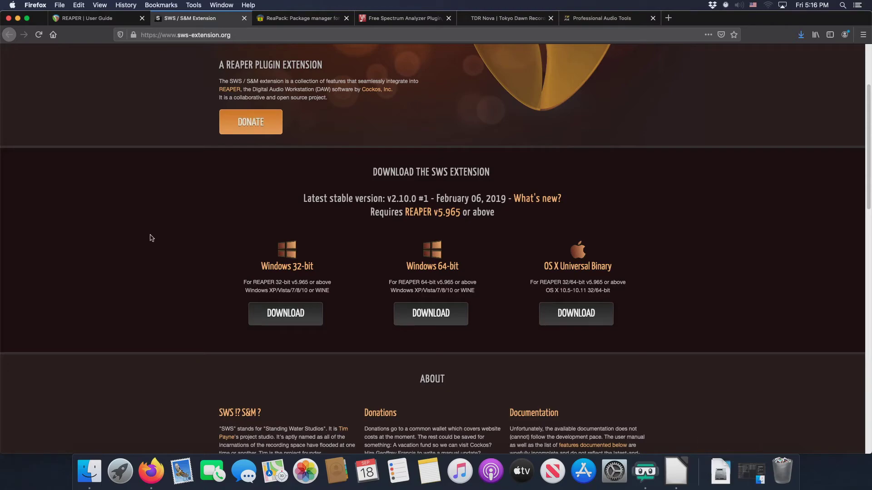
Find the SWS user manual section and view the save options for the "REAPER Plus! The Power of SWS Extensions" link.
{"action": "scroll", "coordinate": [167, 286], "scroll_direction": "down", "scroll_amount": 7}
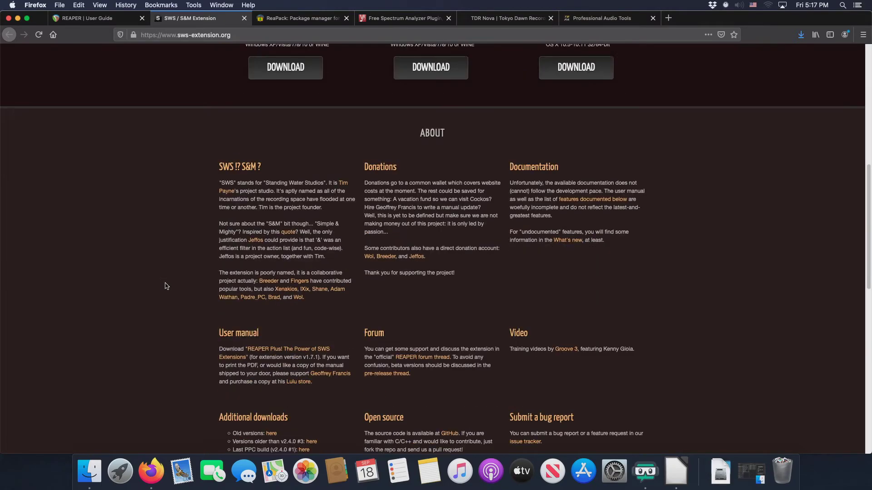
{"action": "scroll", "coordinate": [167, 286], "scroll_direction": "down", "scroll_amount": 1}
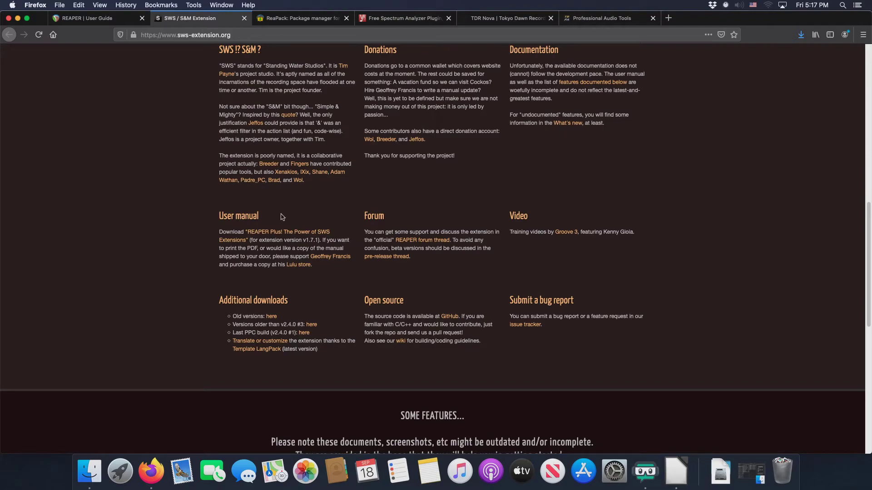
{"action": "right_click", "coordinate": [272, 233]}
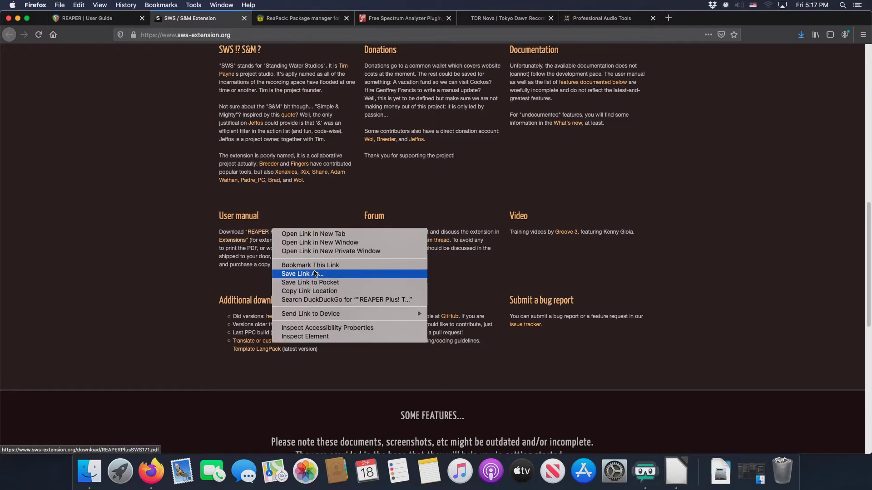
{"action": "left_click", "coordinate": [163, 186]}
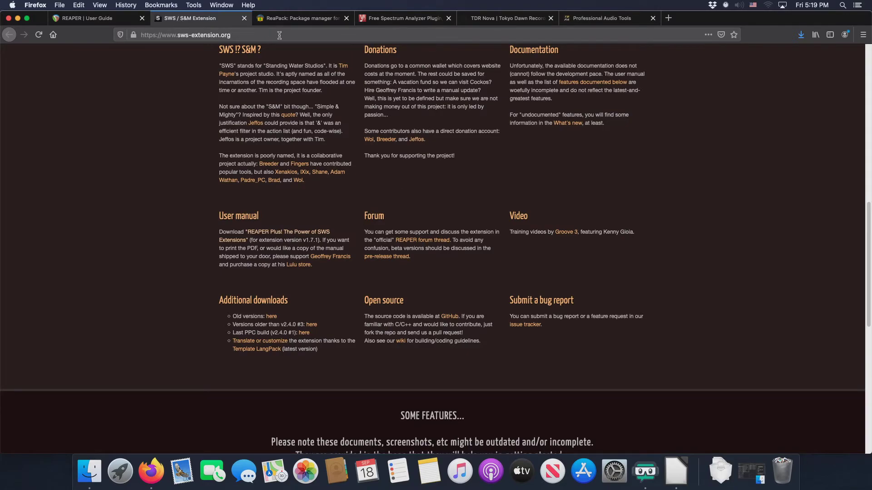
Download the macOS 64-bit version of ReaPack and save reaper_reapack-x86_64 as a file in the Downloads folder.
{"action": "left_click", "coordinate": [291, 19]}
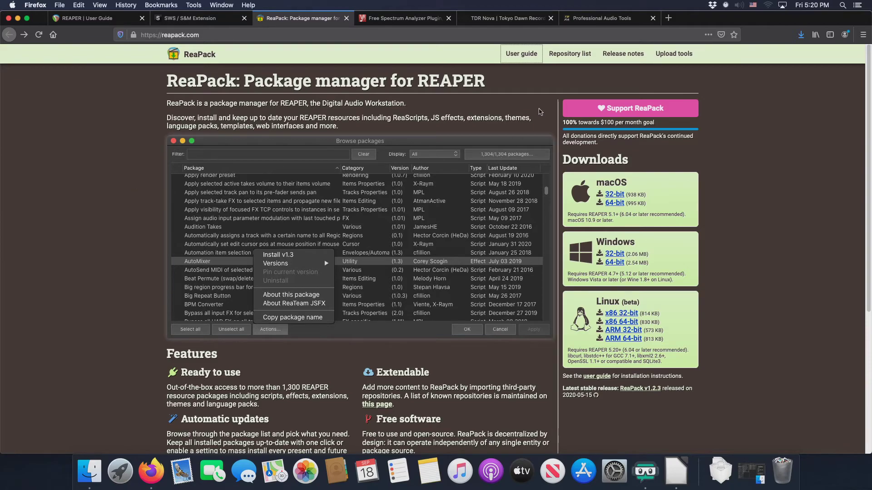
{"action": "left_click", "coordinate": [615, 204]}
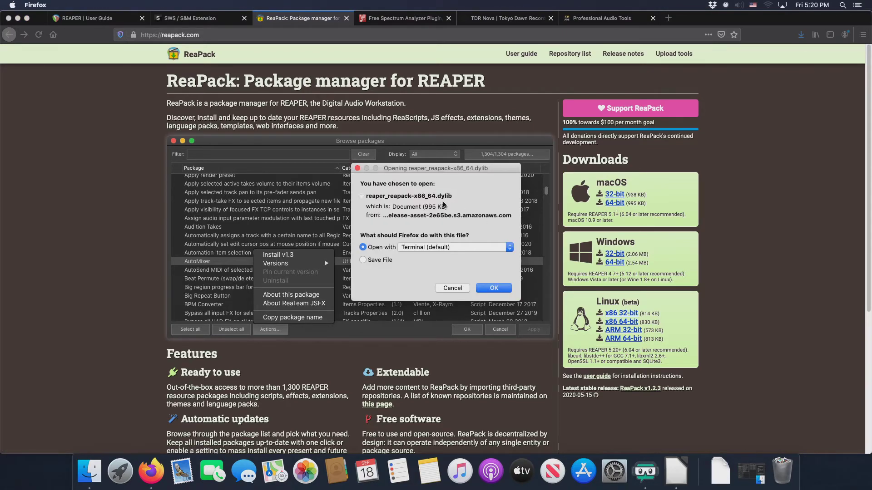
{"action": "left_click", "coordinate": [363, 260]}
{"action": "left_click", "coordinate": [494, 289]}
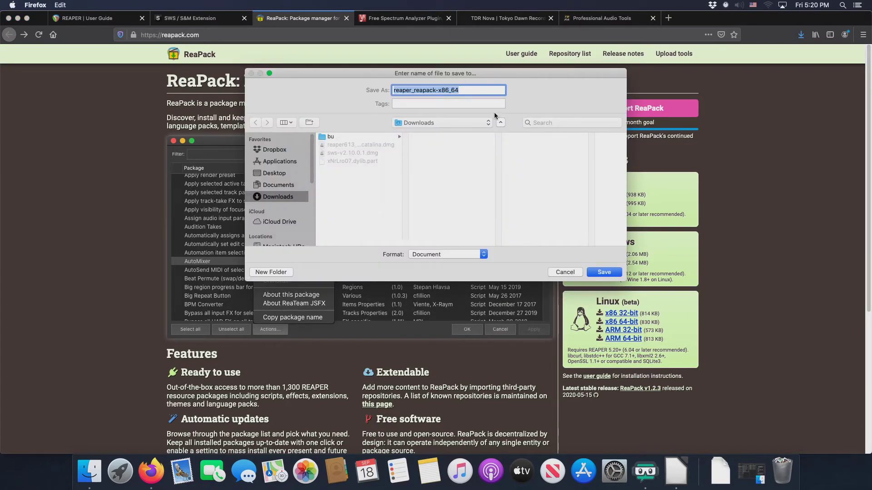
{"action": "left_click", "coordinate": [598, 273]}
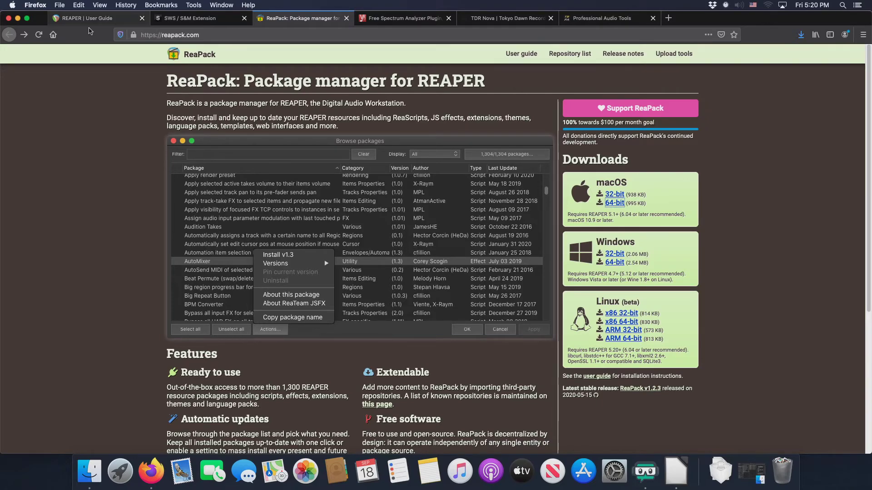
Open the ReaPack user guide and review its Installation and Getting started sections.
{"action": "left_click", "coordinate": [522, 54]}
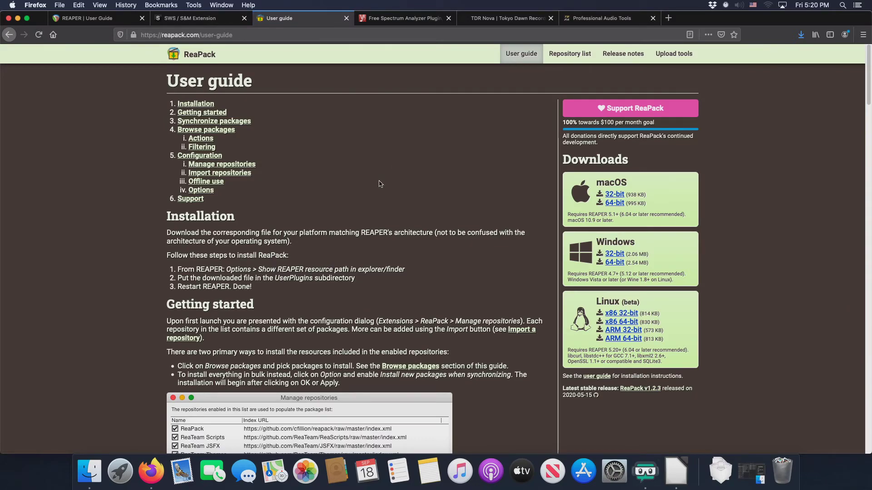
{"action": "scroll", "coordinate": [298, 235], "scroll_direction": "down", "scroll_amount": 5}
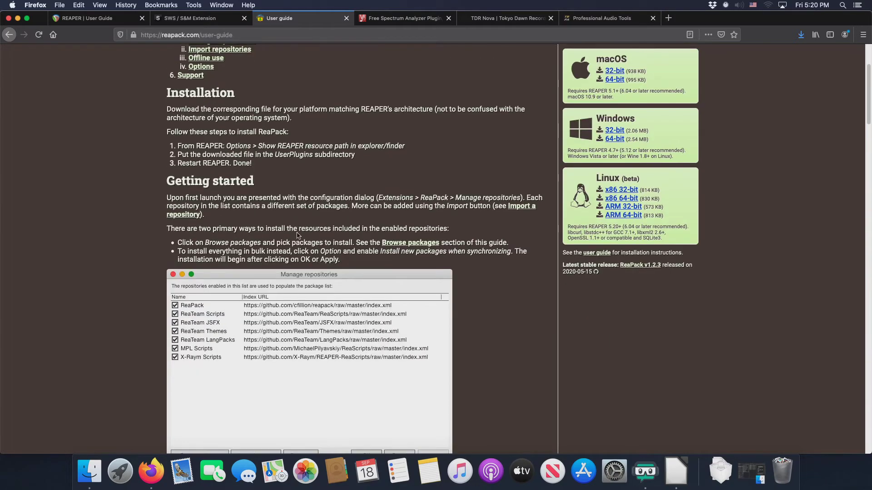
{"action": "scroll", "coordinate": [297, 235], "scroll_direction": "up", "scroll_amount": 5}
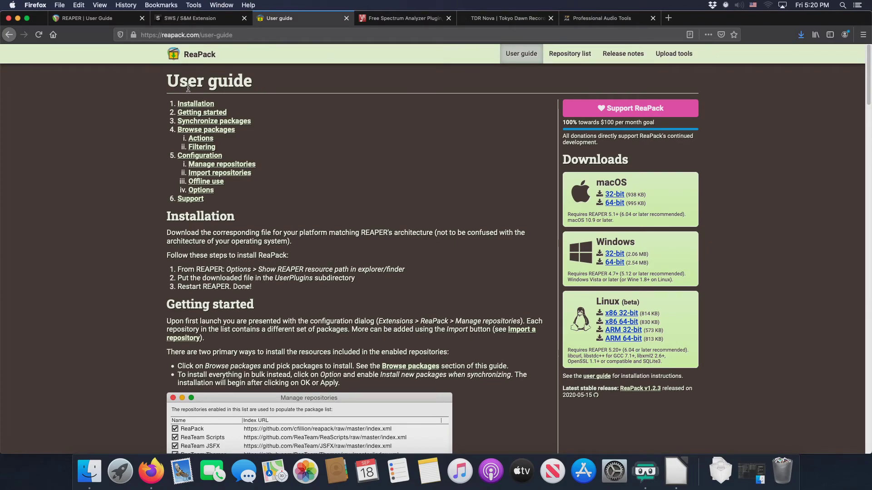
Minimize the browser, open the downloaded reaper613_x86_64_catalina.dmg and accept the REAPER license agreement.
{"action": "left_click", "coordinate": [18, 19]}
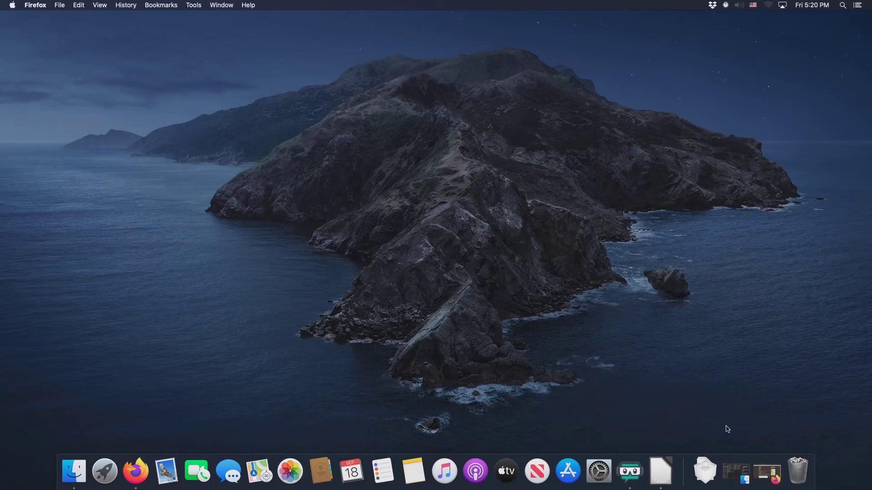
{"action": "left_click", "coordinate": [706, 472]}
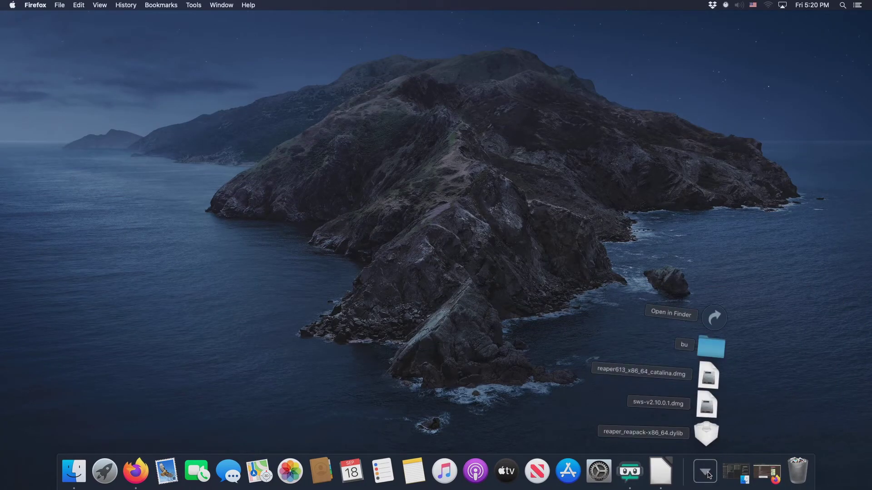
{"action": "left_click", "coordinate": [710, 377]}
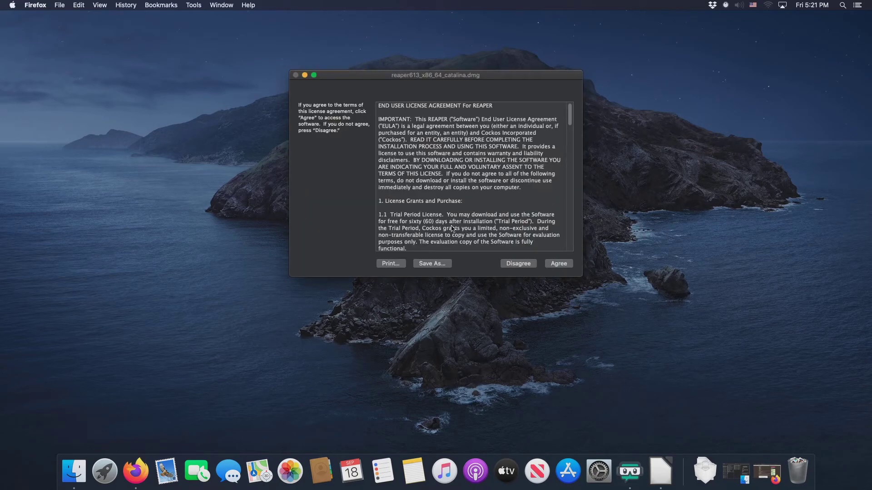
{"action": "left_click", "coordinate": [560, 264]}
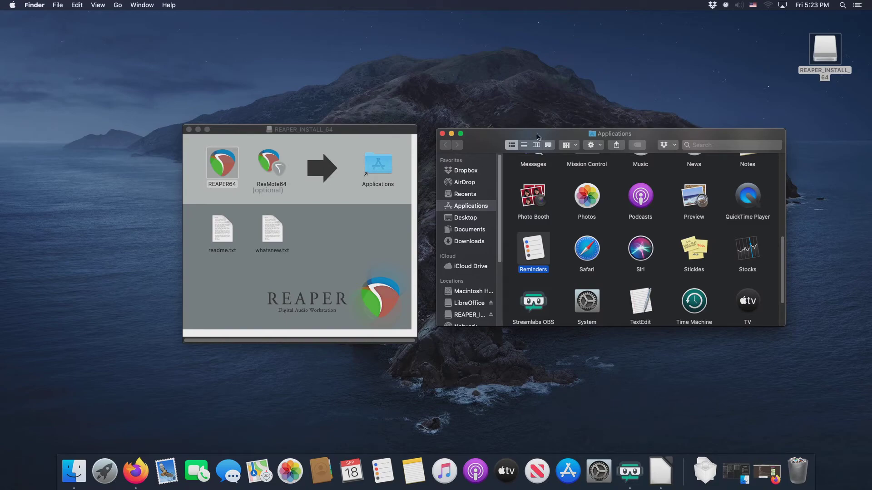
Copy REAPER64 from the install disk image into the Applications folder and eject REAPER_INSTALL_64.
{"action": "left_click_drag", "start_coordinate": [537, 136], "coordinate": [550, 149]}
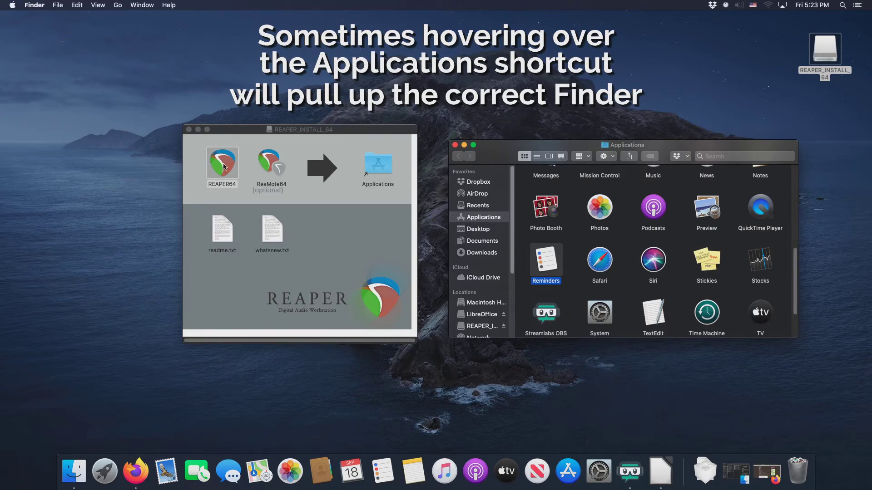
{"action": "left_click_drag", "start_coordinate": [227, 168], "coordinate": [382, 171]}
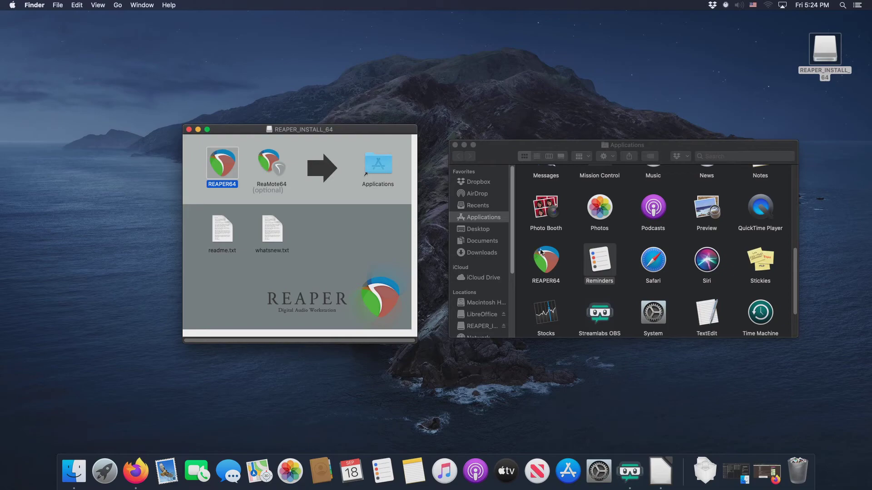
{"action": "right_click", "coordinate": [826, 49]}
{"action": "left_click", "coordinate": [762, 65]}
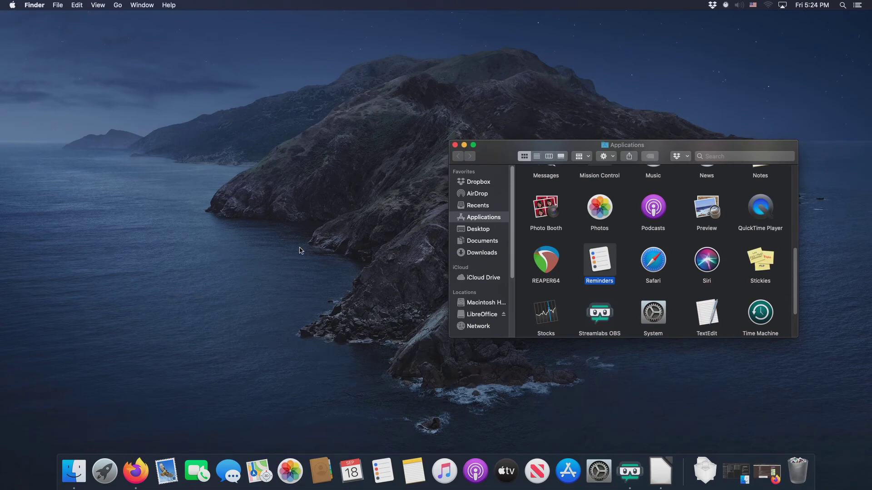
Open the downloaded sws-v2.10.0.1.dmg and accept the SWS Extension license agreement.
{"action": "left_click", "coordinate": [708, 476]}
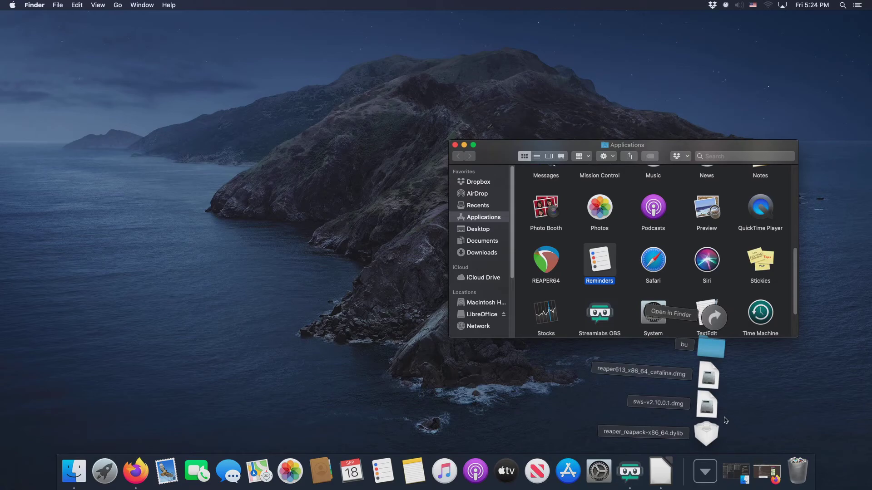
{"action": "left_click", "coordinate": [706, 405]}
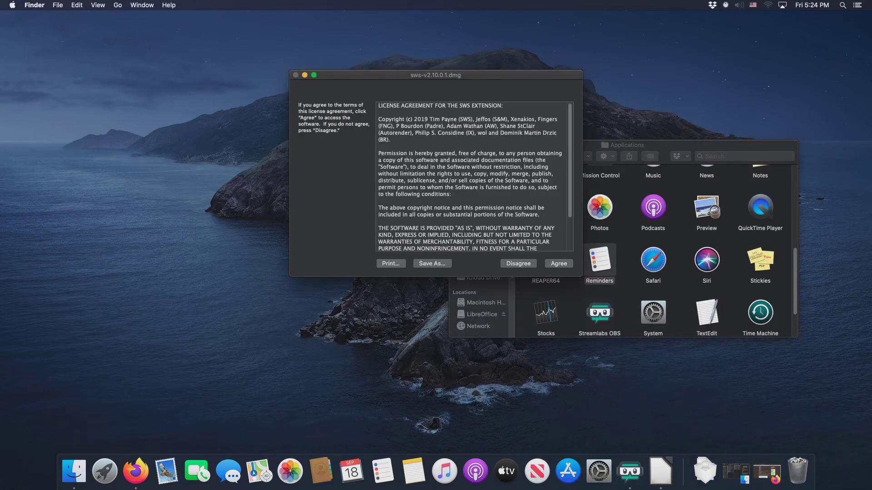
{"action": "left_click", "coordinate": [559, 264]}
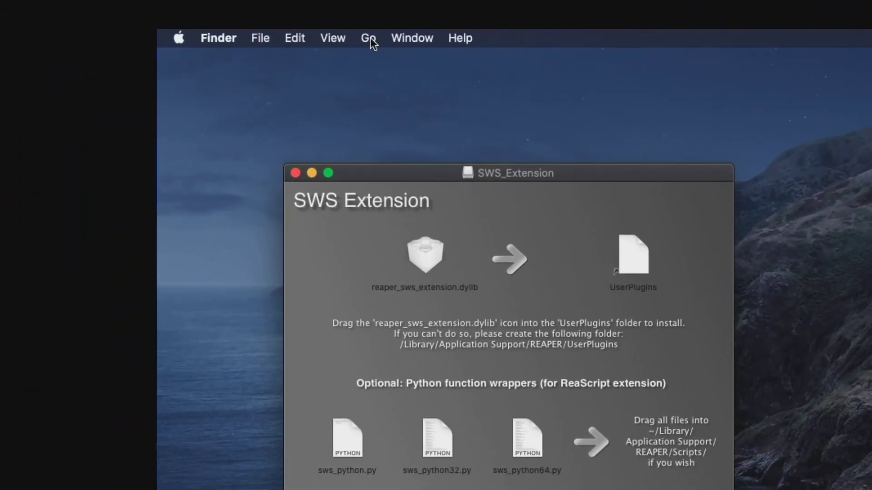
Open the Application Support folder in the user's hidden Library and enlarge its Finder window.
{"action": "left_click", "coordinate": [369, 39]}
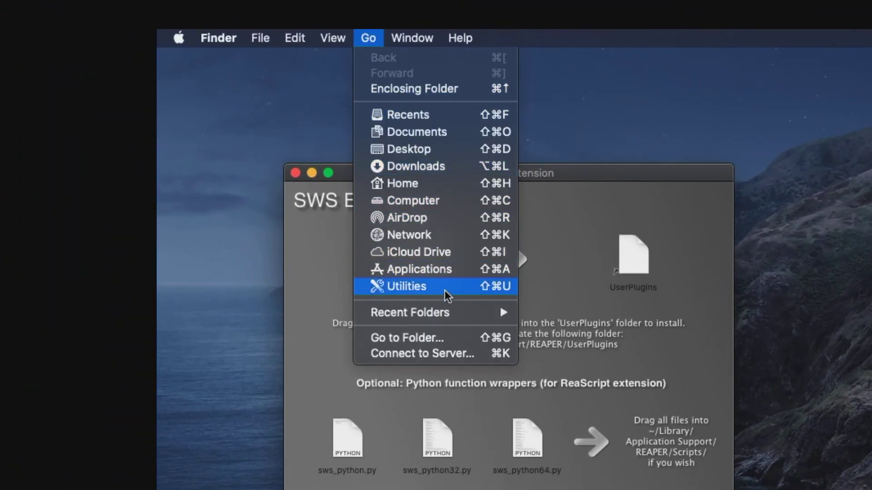
{"action": "key", "text": "alt"}
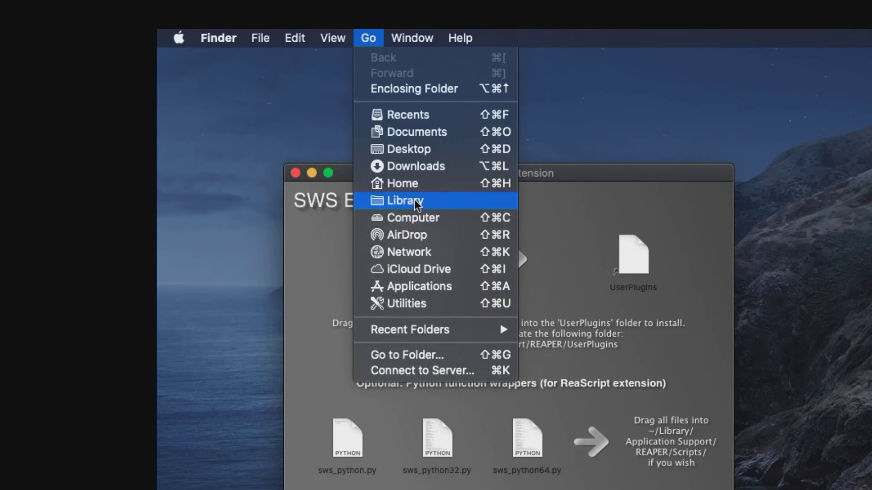
{"action": "left_click", "coordinate": [417, 203]}
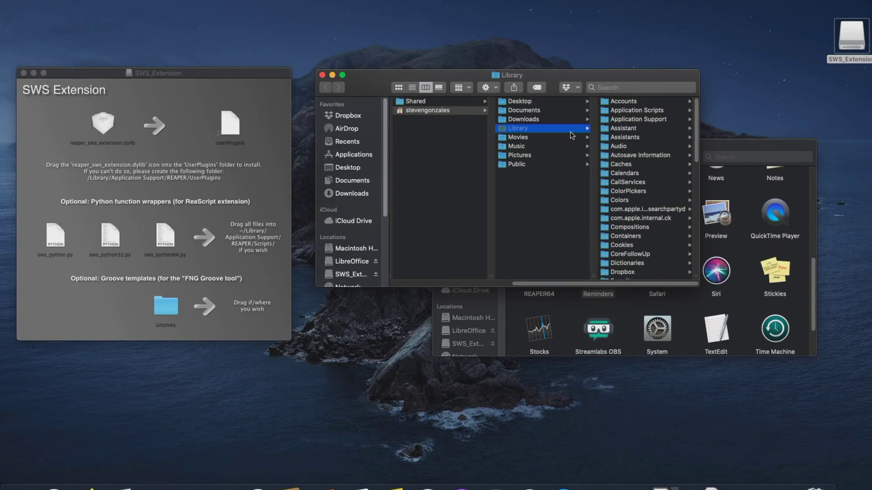
{"action": "left_click", "coordinate": [638, 119]}
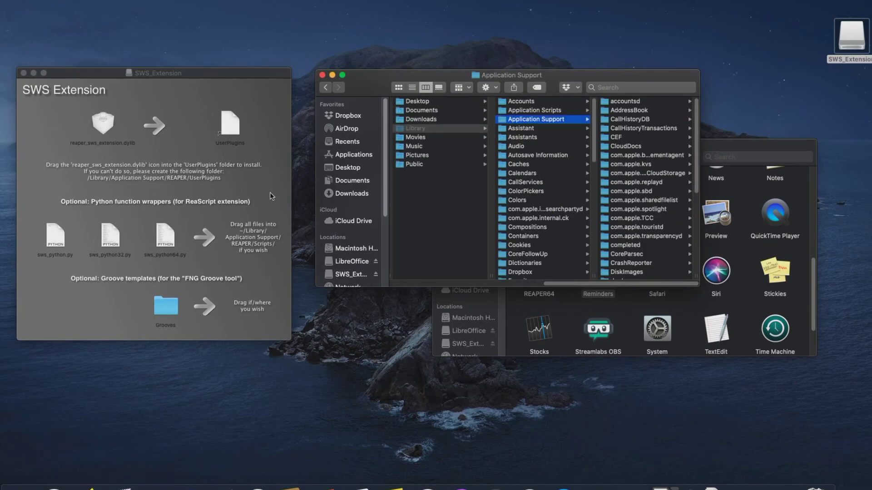
{"action": "scroll", "coordinate": [673, 233], "scroll_direction": "down", "scroll_amount": 5}
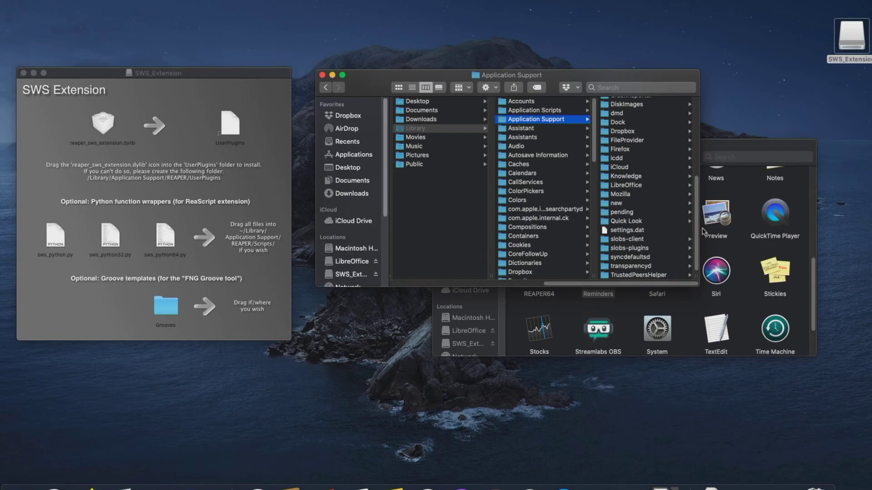
{"action": "left_click_drag", "start_coordinate": [702, 230], "coordinate": [848, 276]}
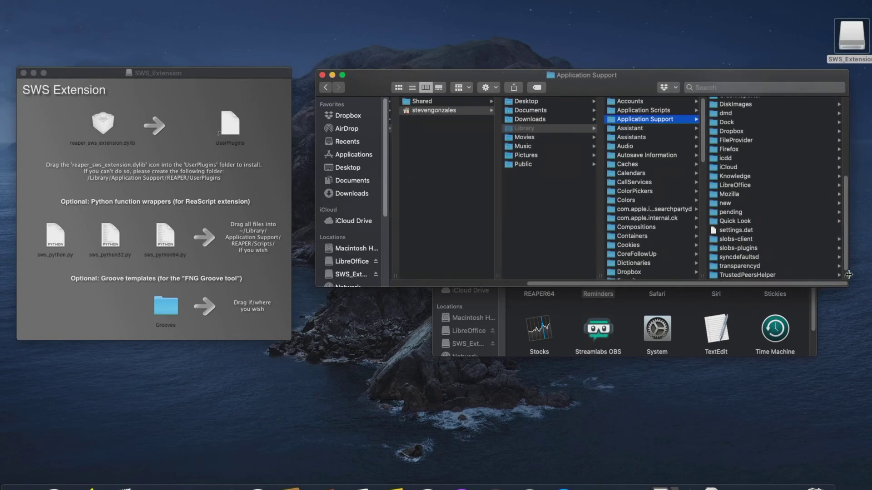
{"action": "left_click_drag", "start_coordinate": [726, 287], "coordinate": [702, 421]}
Create a new folder named REAPER inside Application Support.
{"action": "left_click", "coordinate": [486, 87]}
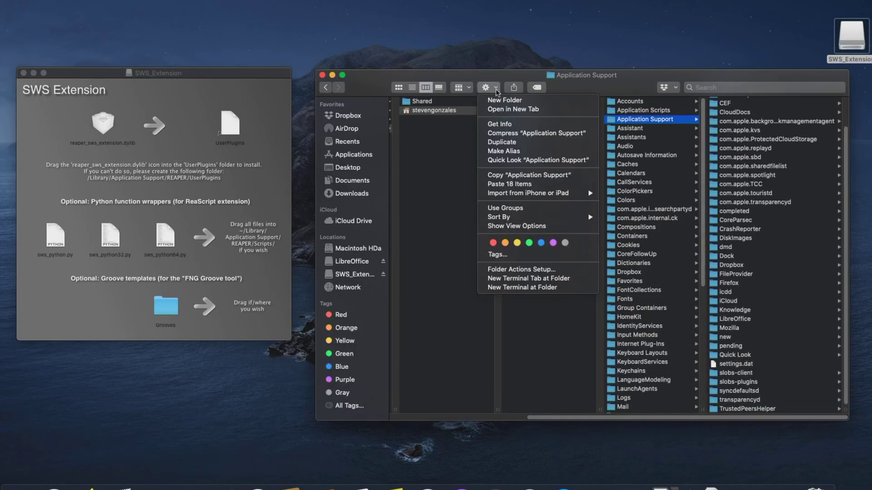
{"action": "left_click", "coordinate": [504, 98]}
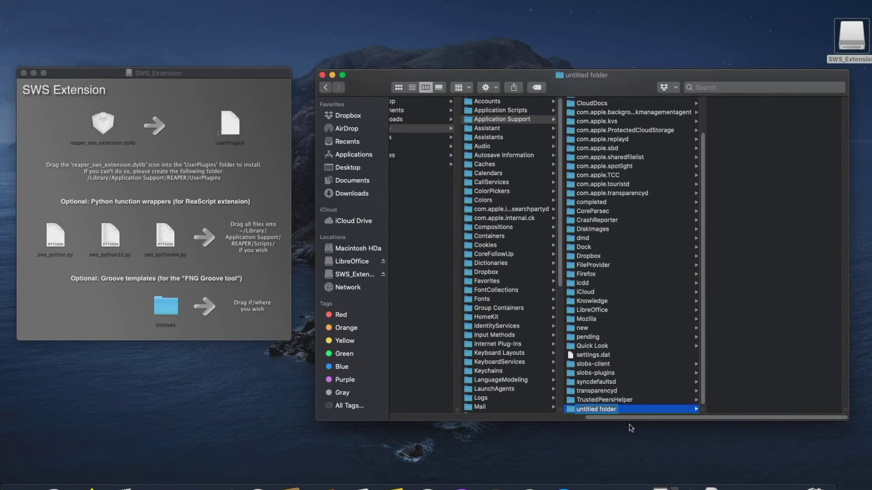
{"action": "type", "text": "REAPER"}
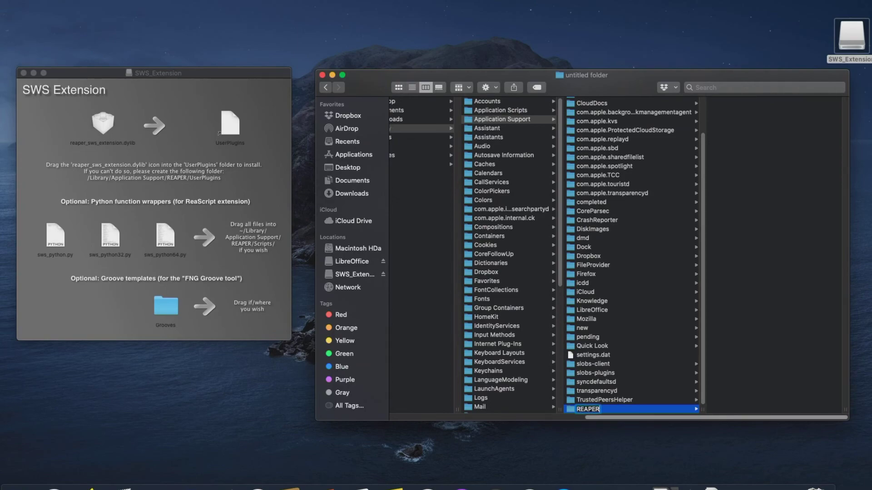
{"action": "key", "text": "Return"}
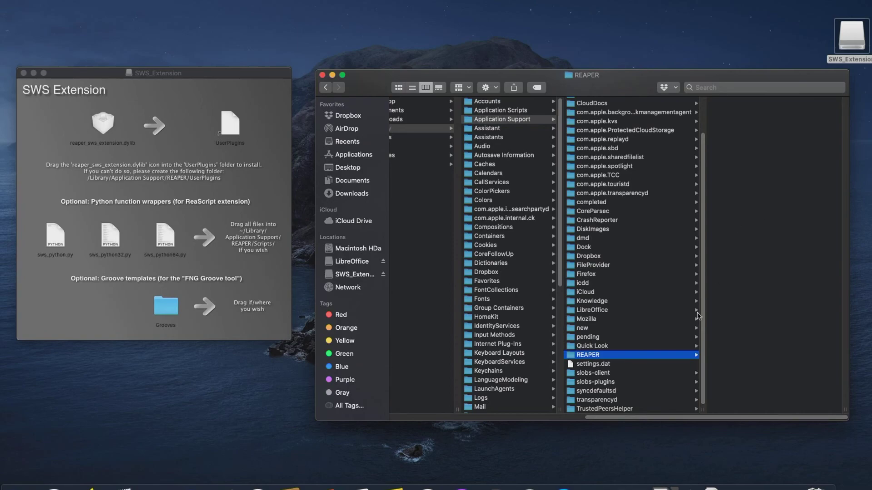
Create a new folder named UserPlugins inside the REAPER folder.
{"action": "left_click", "coordinate": [489, 87]}
{"action": "left_click", "coordinate": [500, 99]}
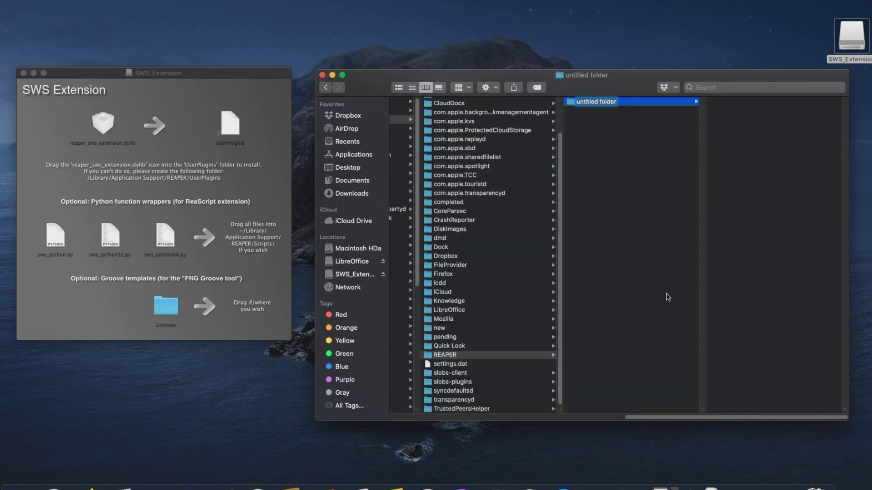
{"action": "type", "text": "User"}
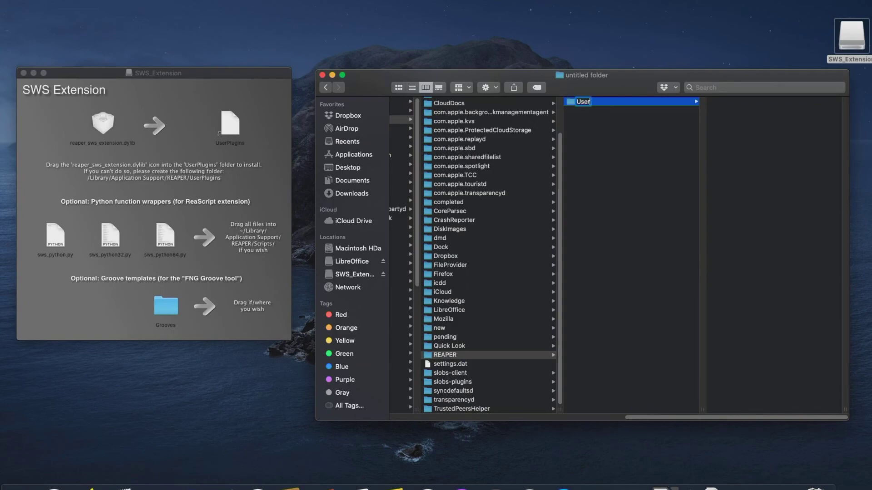
{"action": "type", "text": "Plugins"}
{"action": "key", "text": "Return"}
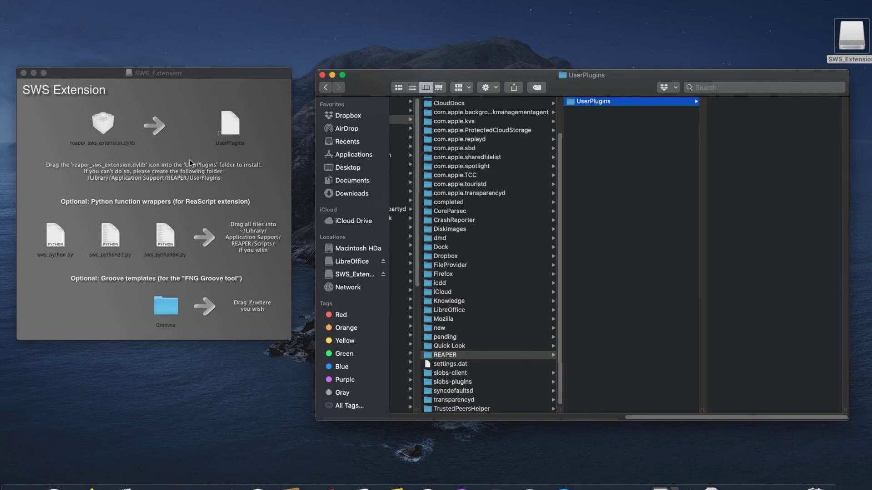
Copy reaper_sws_extension.dylib into the UserPlugins folder and eject the SWS_Extension disk image.
{"action": "left_click_drag", "start_coordinate": [99, 124], "coordinate": [774, 172]}
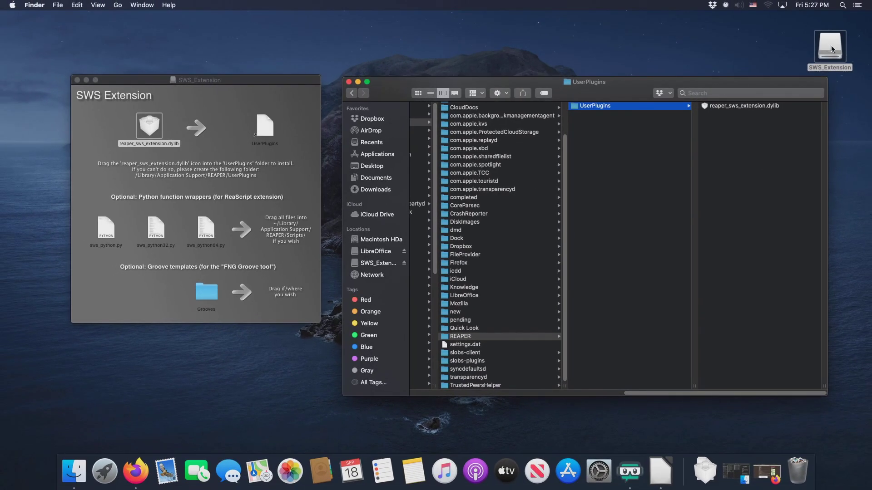
{"action": "right_click", "coordinate": [832, 48]}
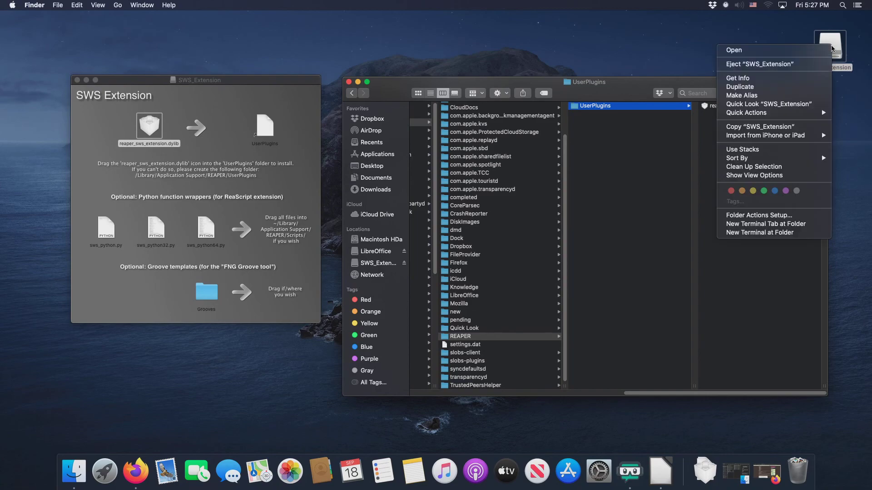
{"action": "left_click", "coordinate": [771, 69]}
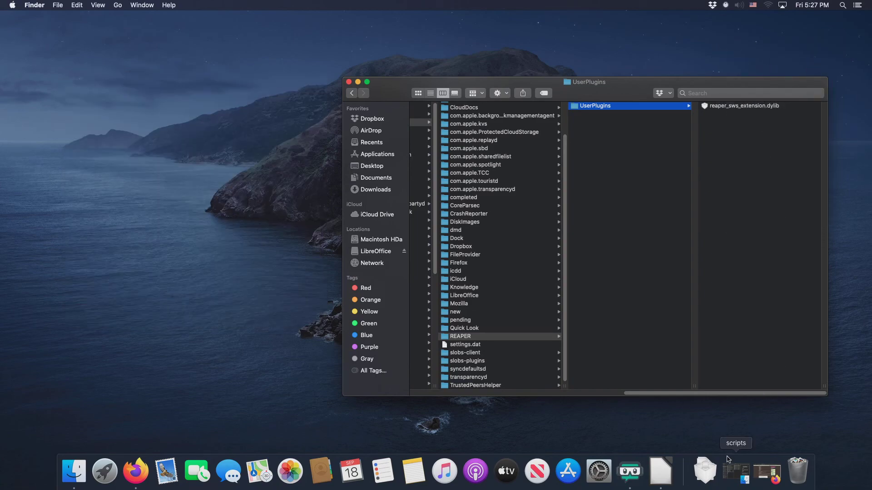
Move the downloaded reaper_reapack-x86_64.dylib into the UserPlugins folder.
{"action": "left_click", "coordinate": [705, 472]}
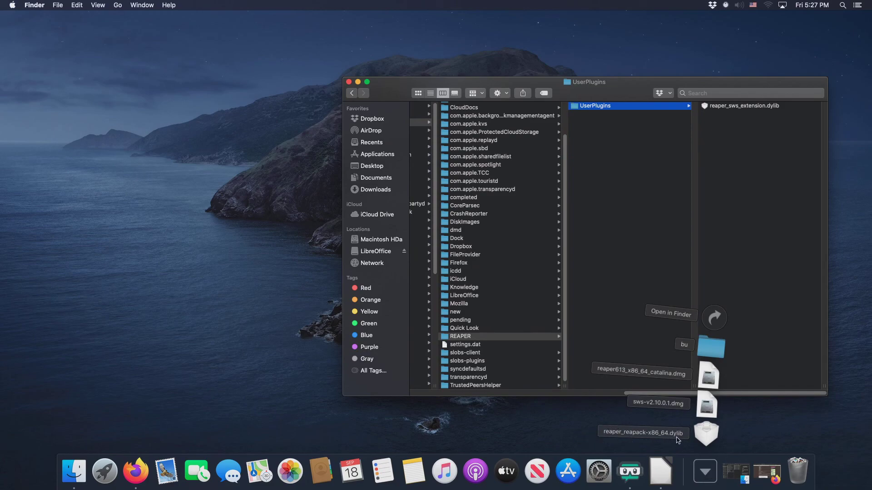
{"action": "left_click_drag", "start_coordinate": [710, 440], "coordinate": [762, 193]}
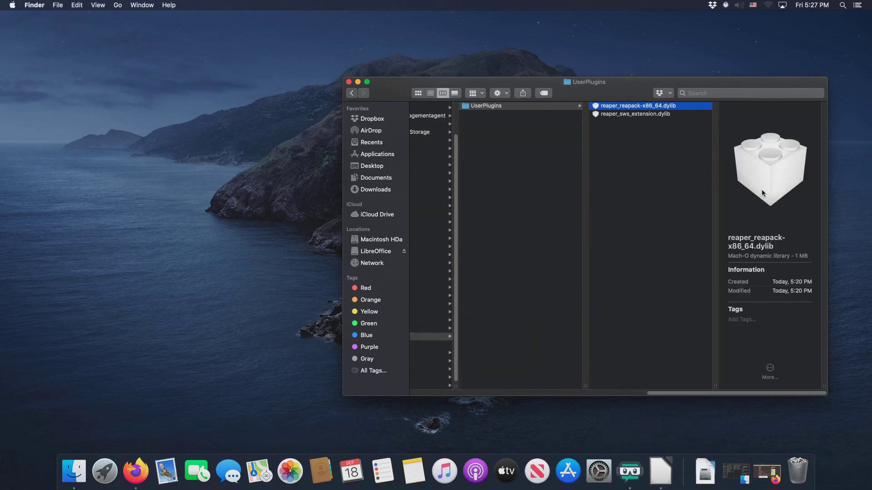